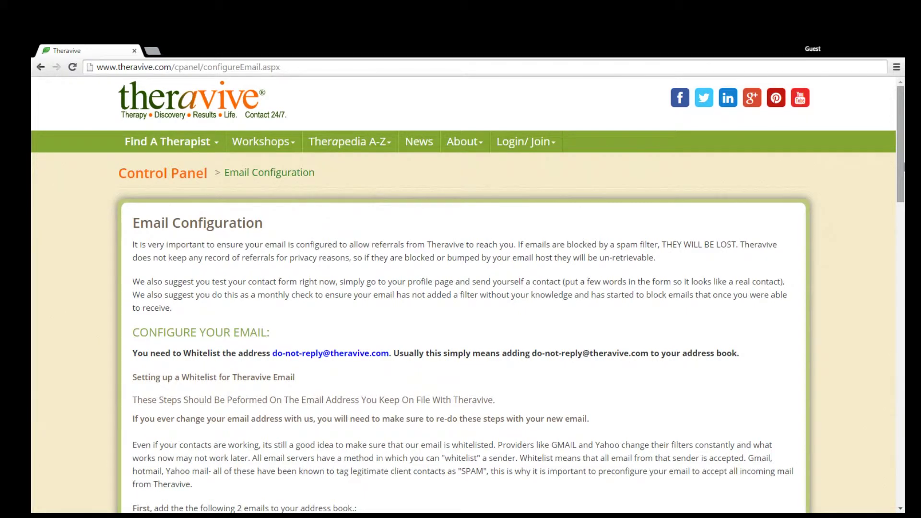
{"action": "left_click_drag", "start_coordinate": [904, 167], "coordinate": [900, 391]}
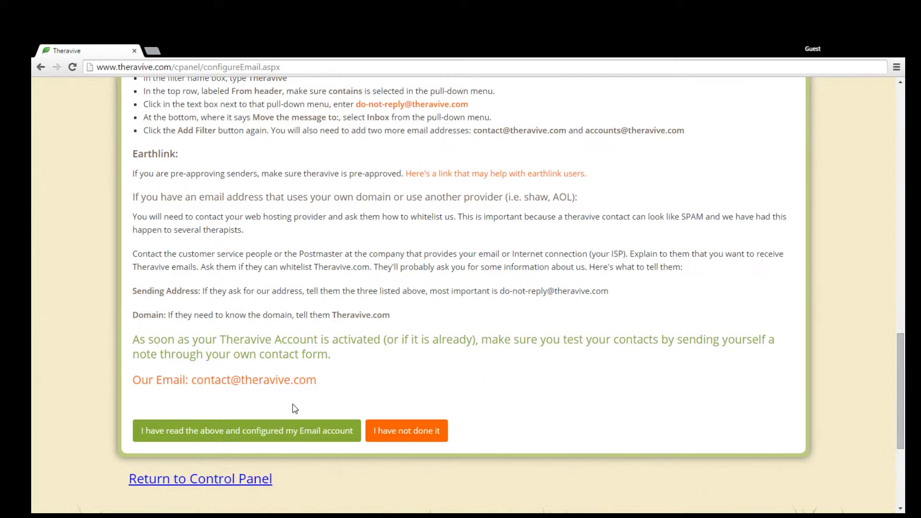
Step: Confirm with 'I have read the above and configured my Email account' to submit the email setup
{"action": "left_click", "coordinate": [292, 432]}
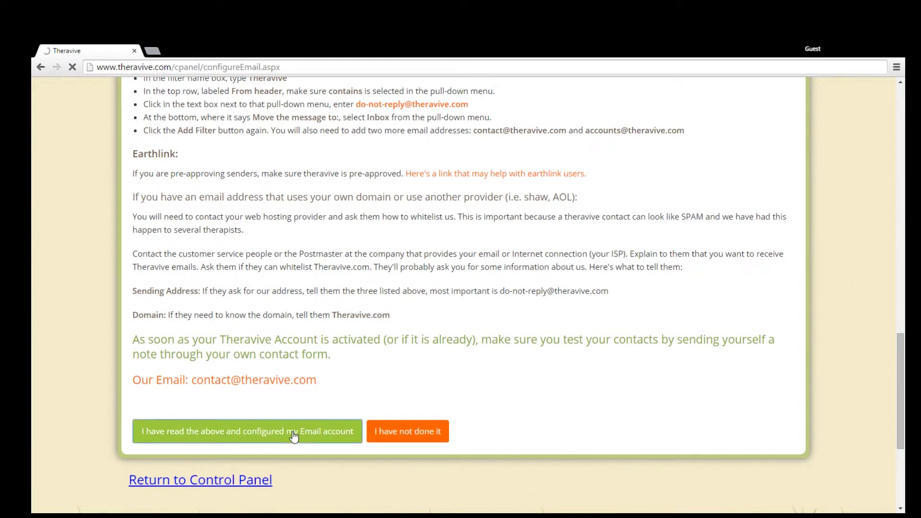